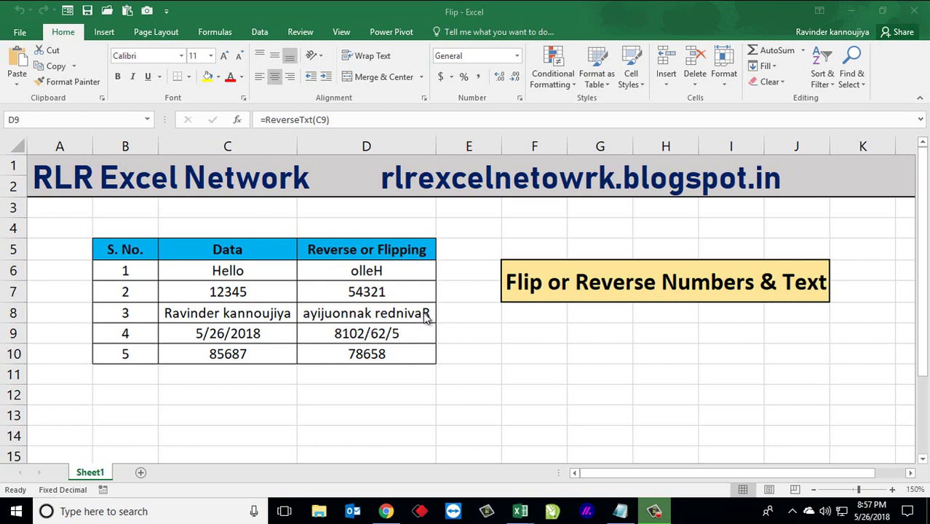
Inspect the ReverseTxt formula in D7 and review the saved ReverseTxt code in its own window.
click(431, 294)
click(460, 313)
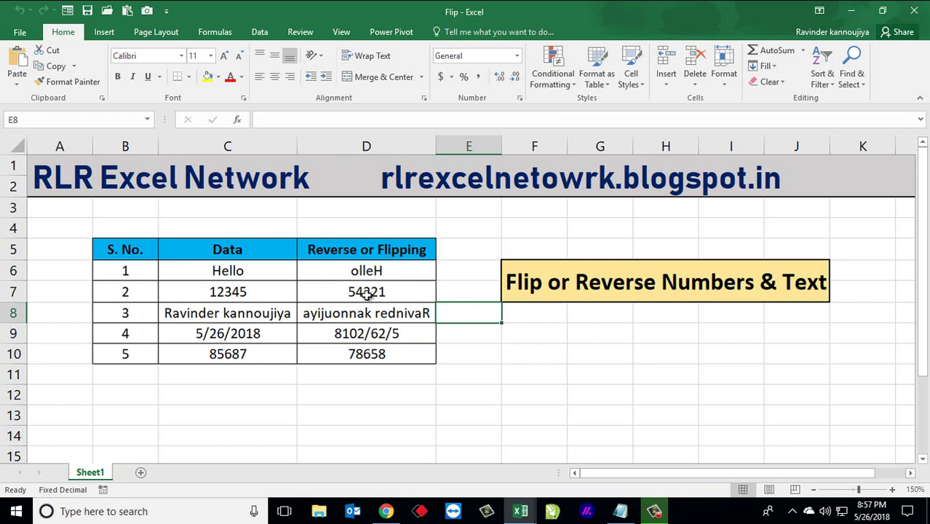
click(403, 431)
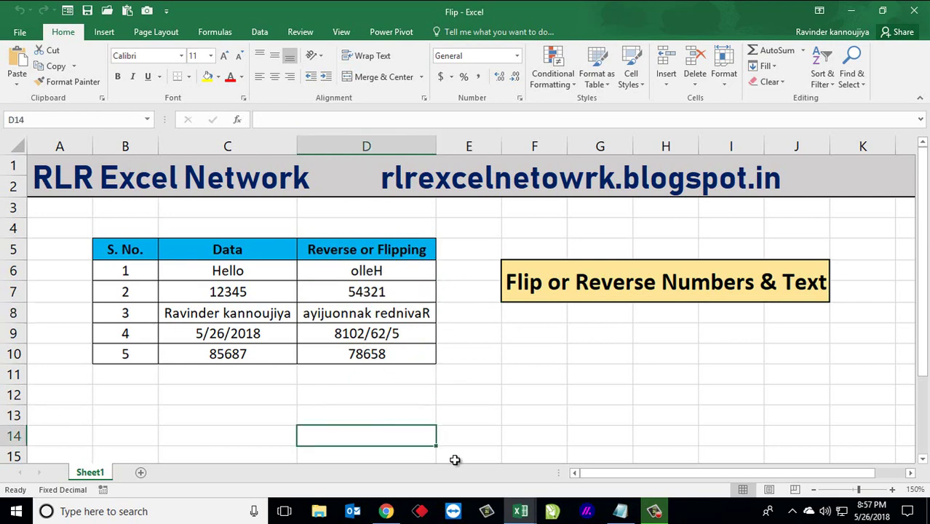
click(619, 510)
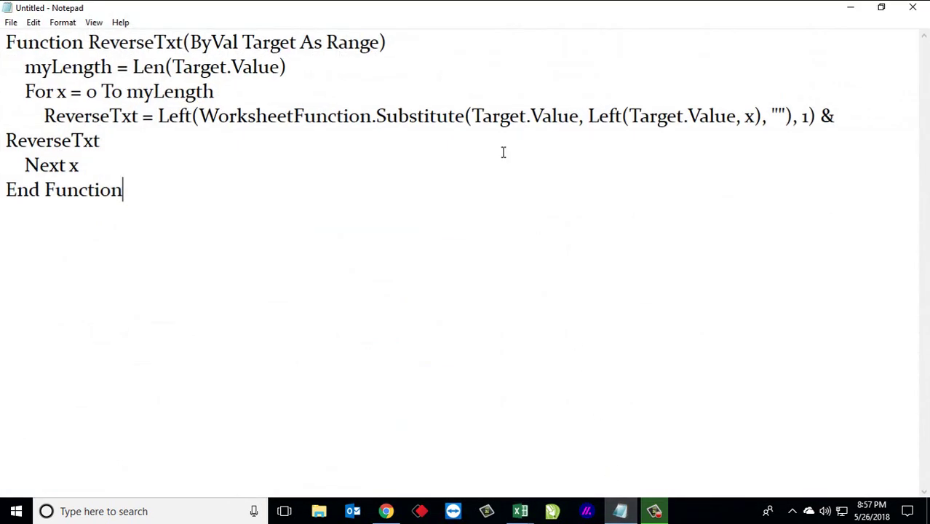
double_click(403, 12)
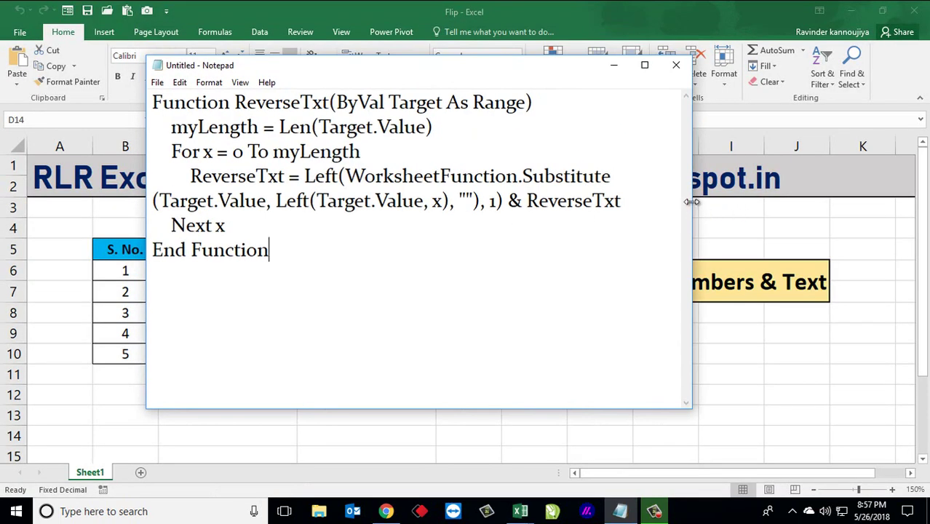
drag(691, 201, 773, 203)
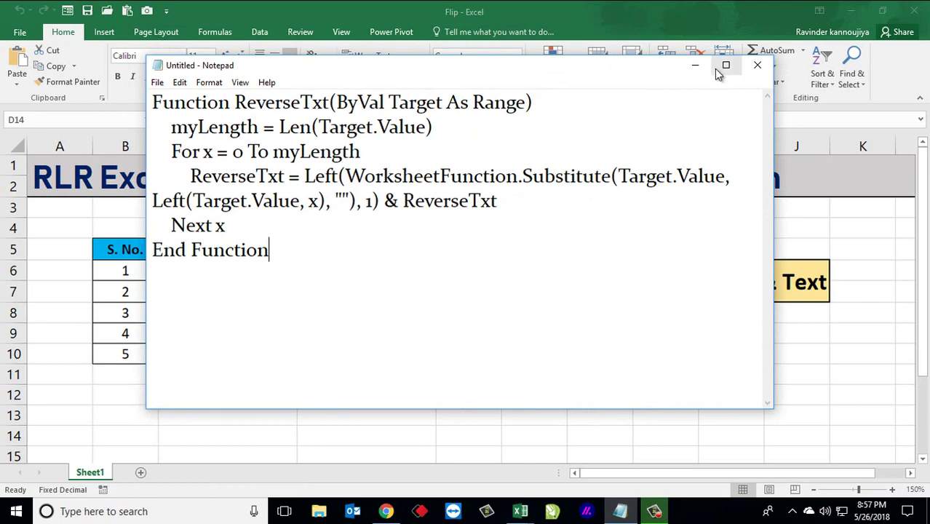
click(706, 68)
click(472, 332)
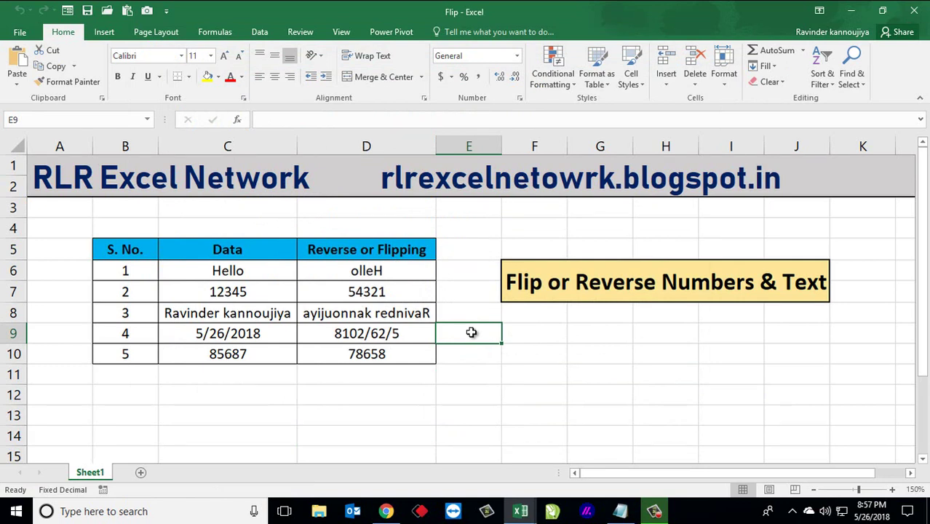
Clear the reversed values from D6:D10 using Ctrl+Shift+Down and Delete.
click(435, 339)
key(Up)
key(Up)
key(Up)
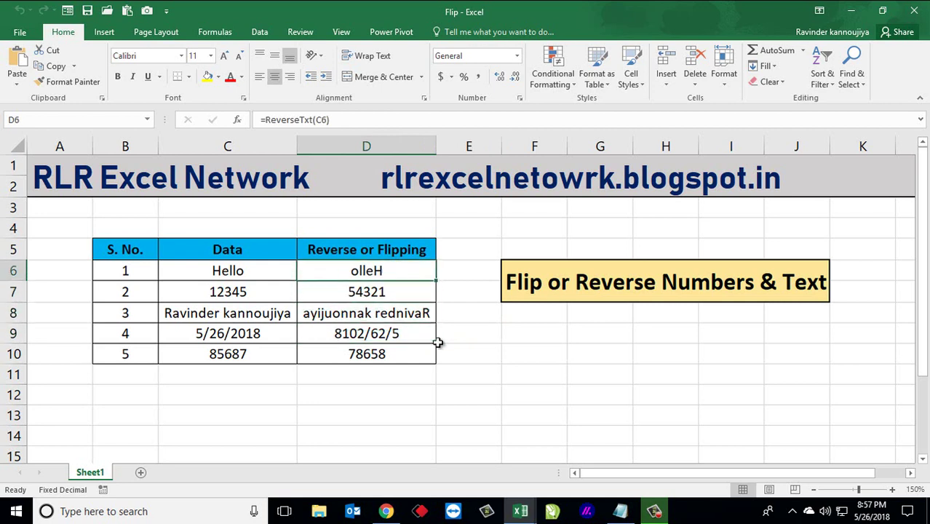
key(ctrl+shift+Down)
key(Delete)
key(shift+Up)
key(shift+Up)
key(shift+Up)
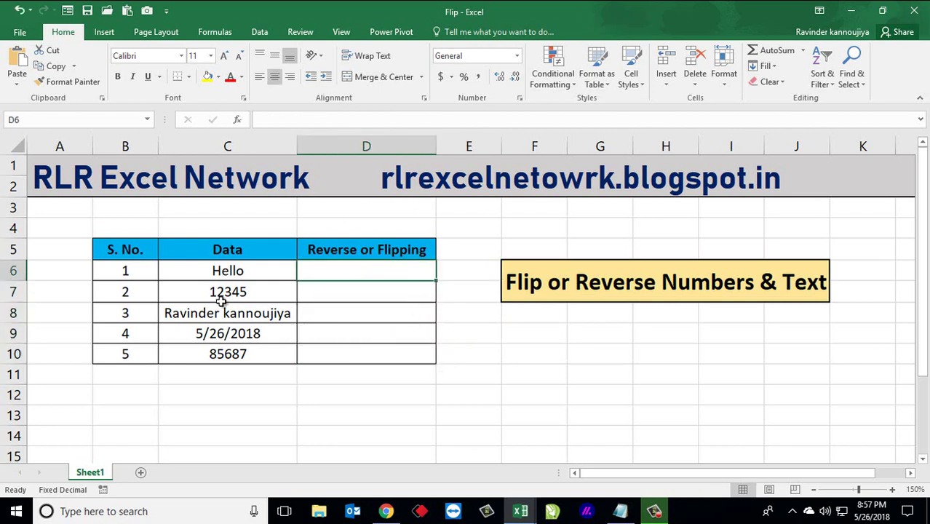
click(292, 288)
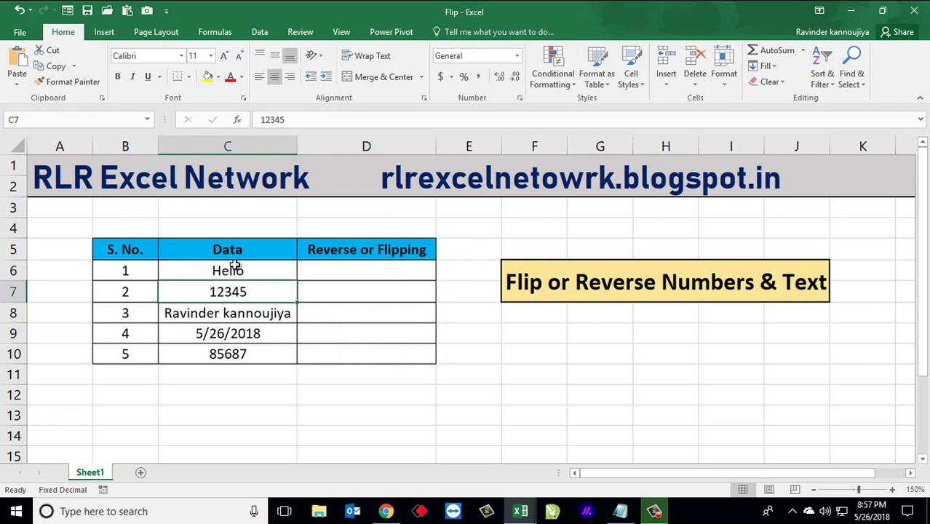
Tick Developer under Customize Ribbon in Excel Options and confirm with OK.
click(166, 10)
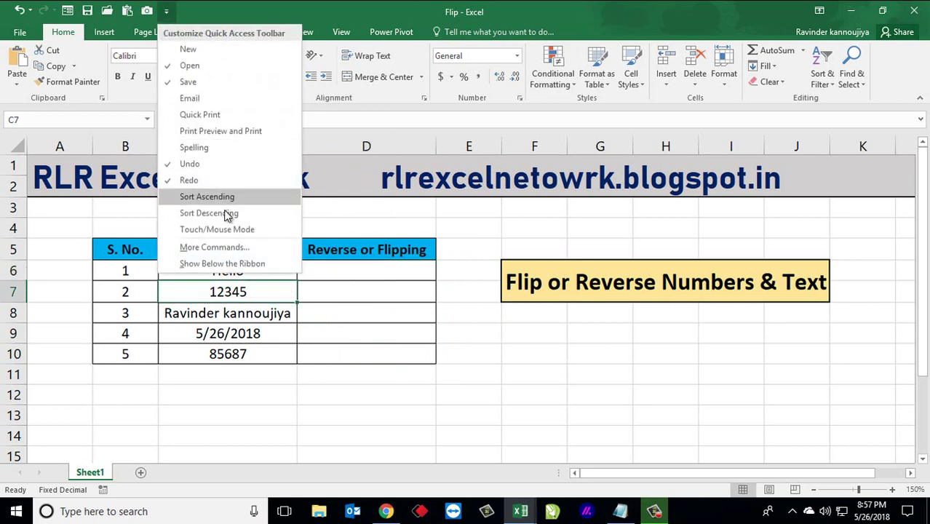
click(216, 247)
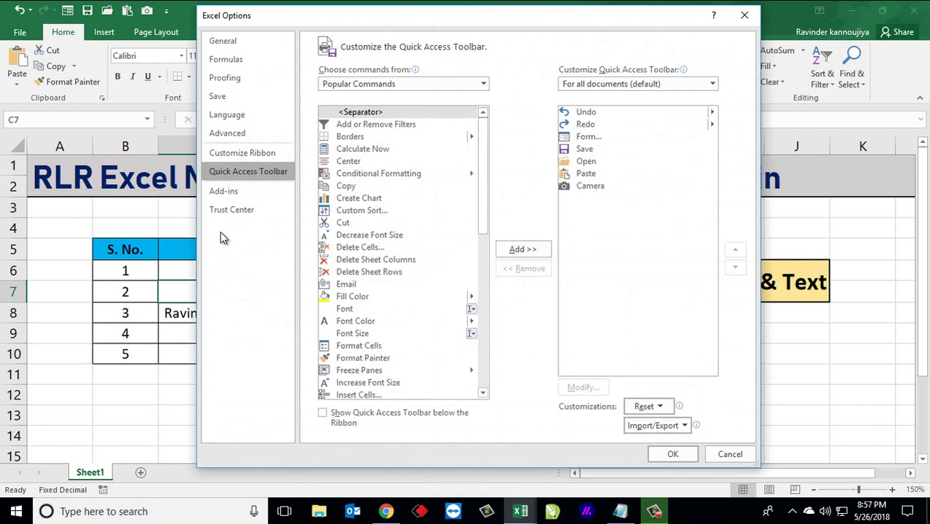
click(243, 154)
click(356, 84)
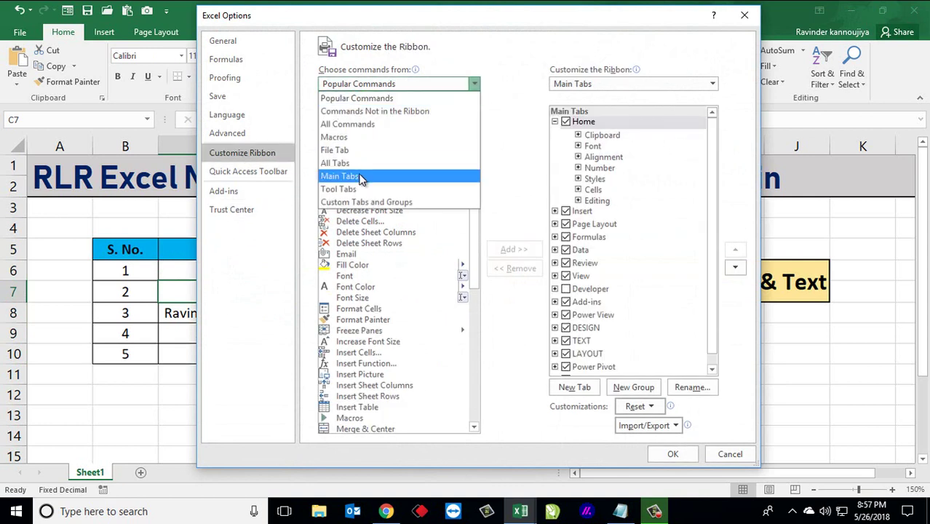
click(270, 152)
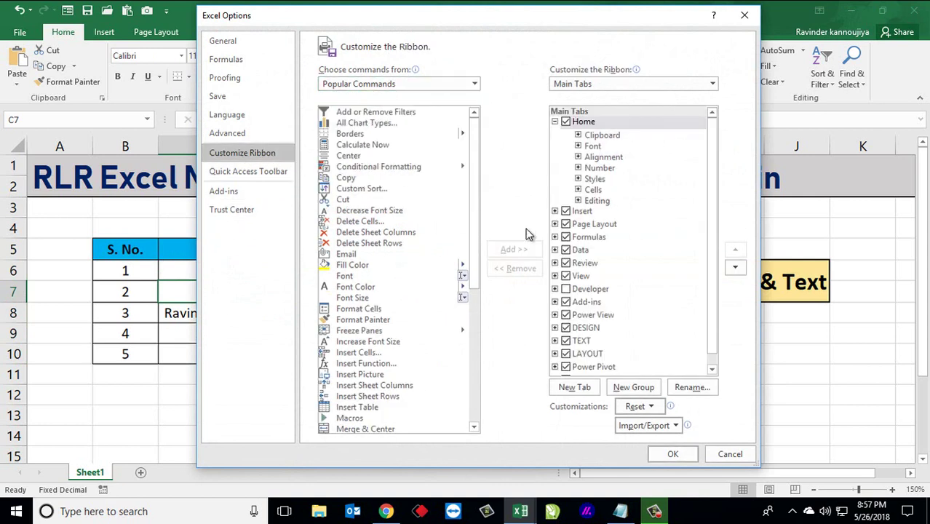
click(566, 289)
click(672, 454)
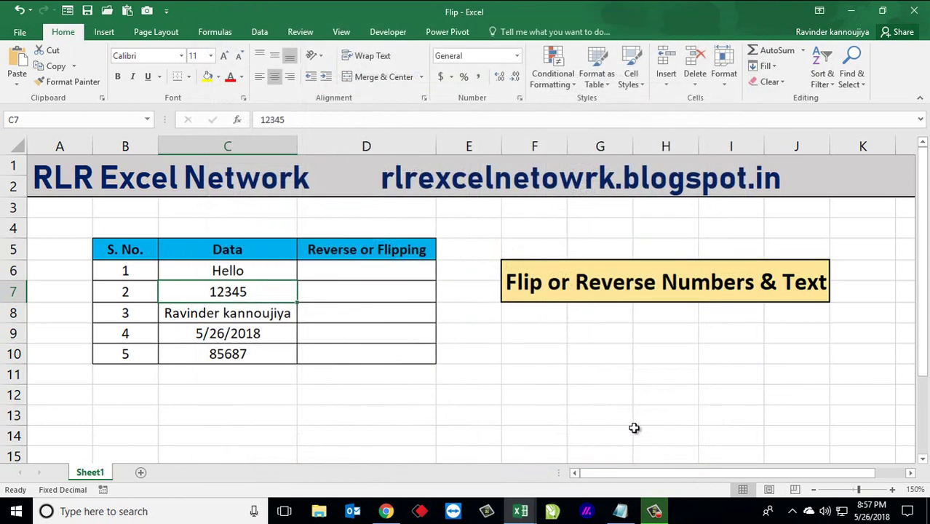
click(371, 333)
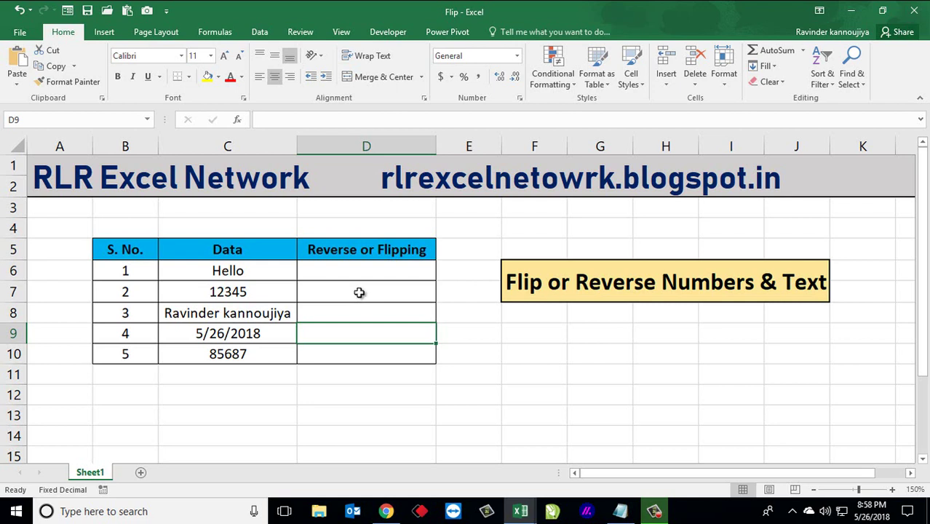
click(377, 271)
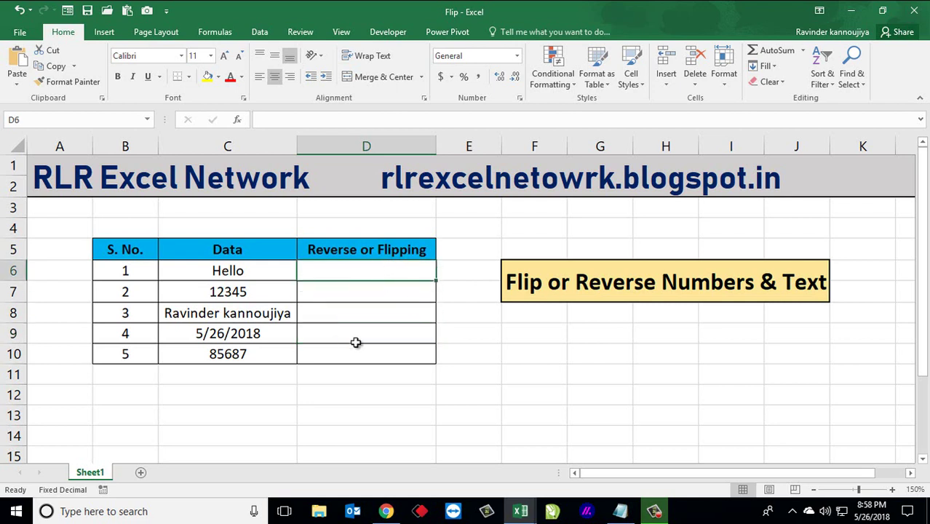
Open the Visual Basic editor via Developer or Alt+F11 and view Flip.xlsx's Sheet1 and ThisWorkbook.
click(391, 29)
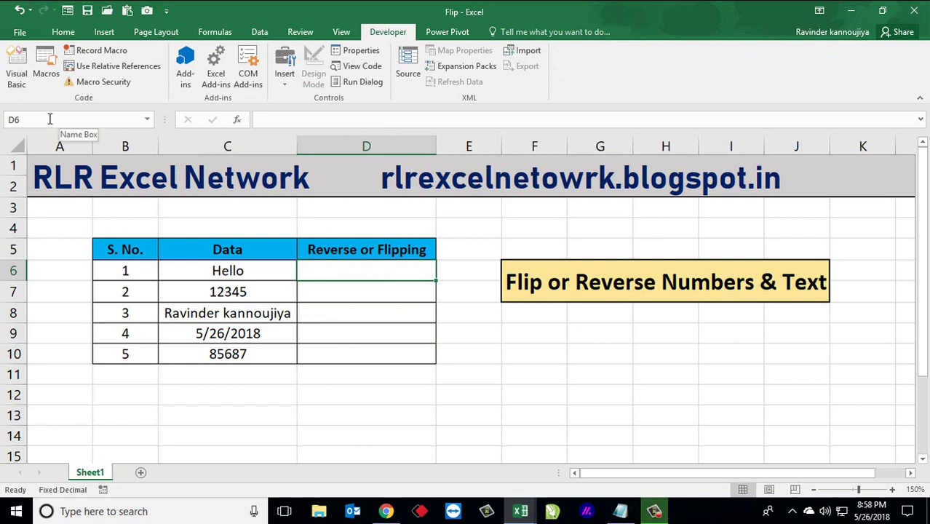
click(18, 80)
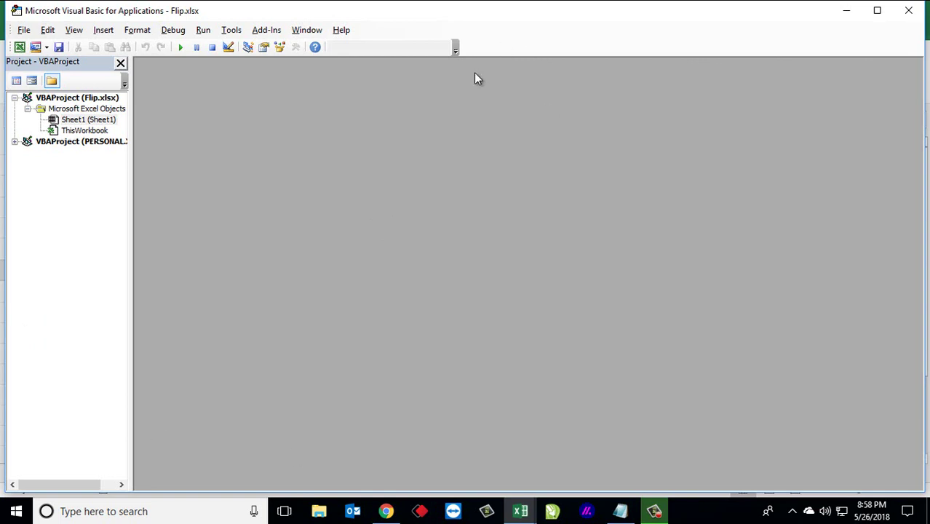
click(908, 10)
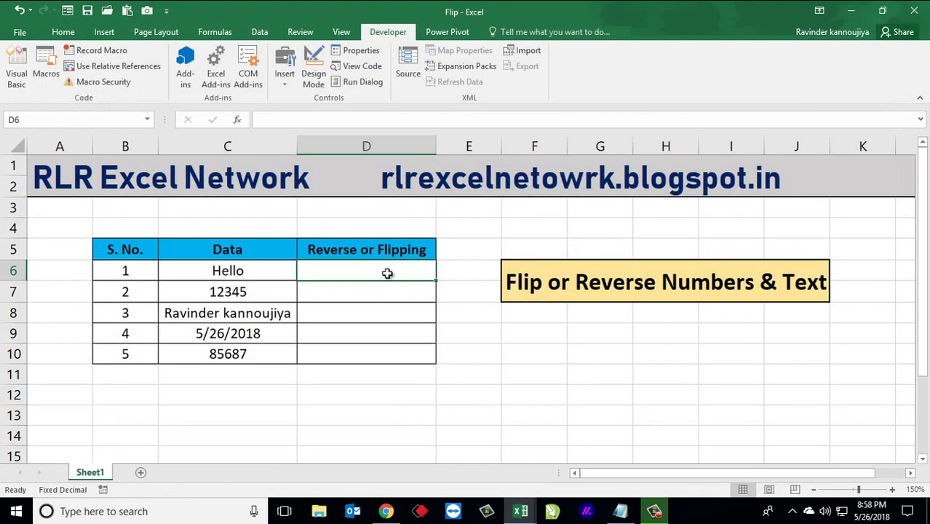
key(alt+F11)
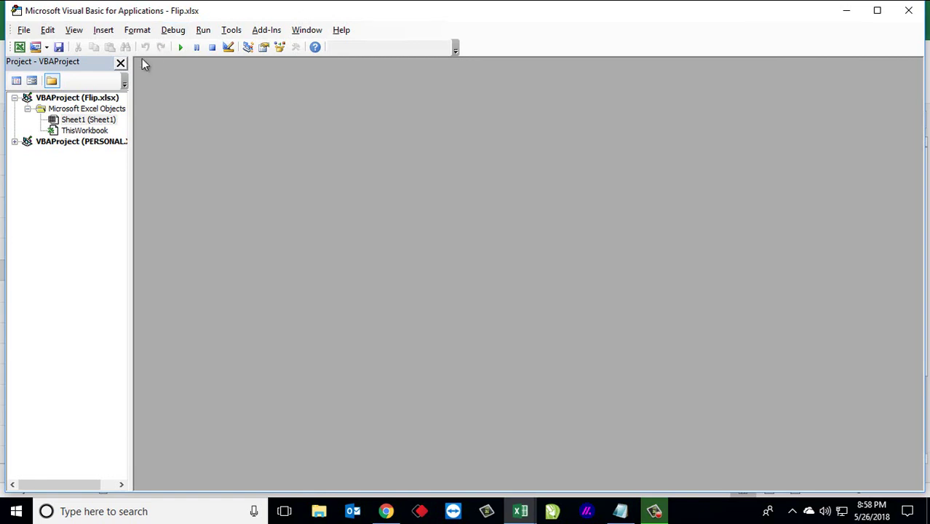
click(88, 120)
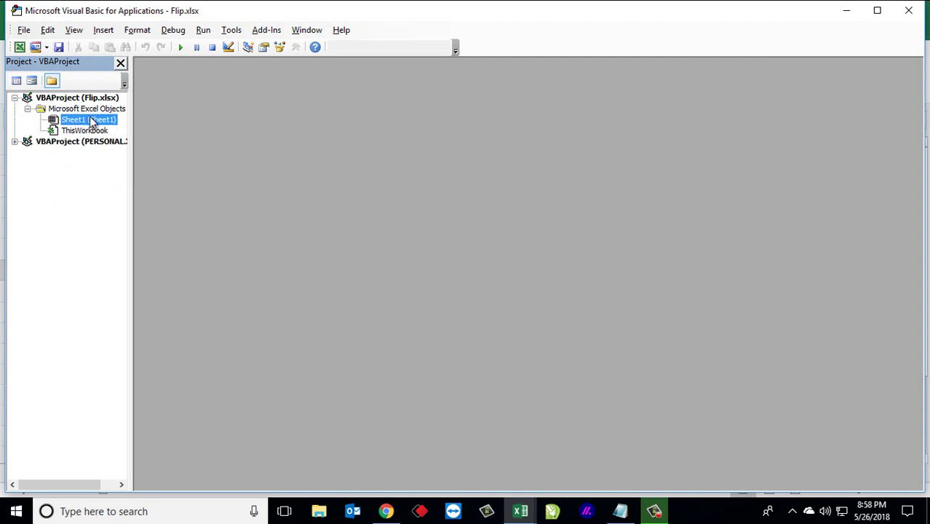
click(93, 132)
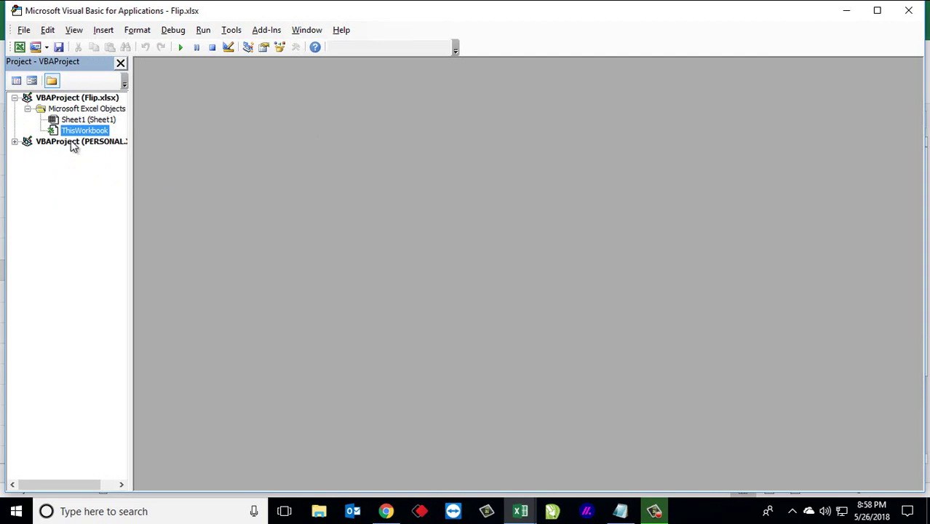
Insert a new Module1 and paste the ReverseTxt function code copied from Notepad.
click(106, 35)
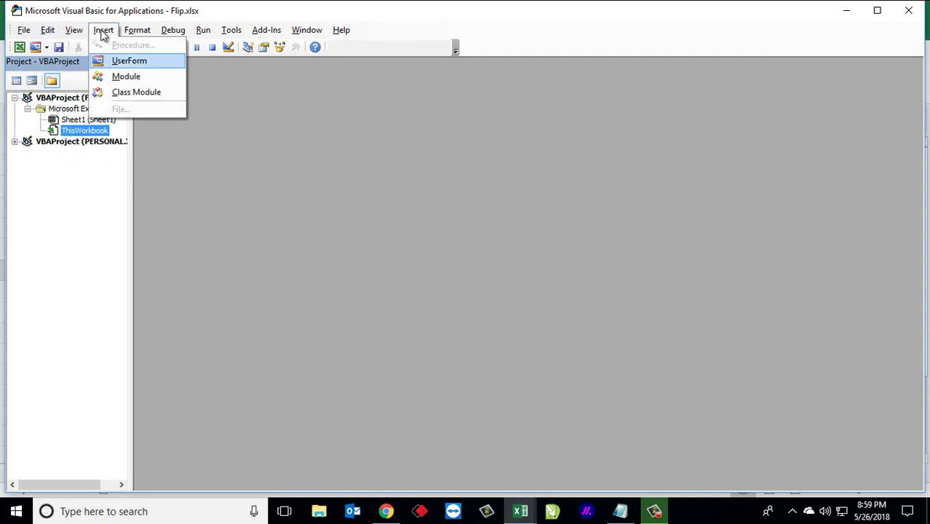
click(131, 78)
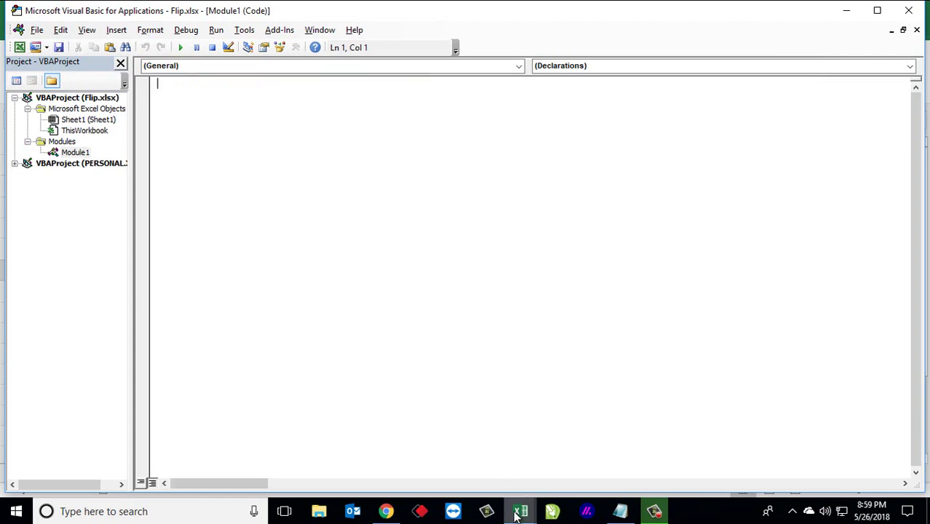
click(627, 514)
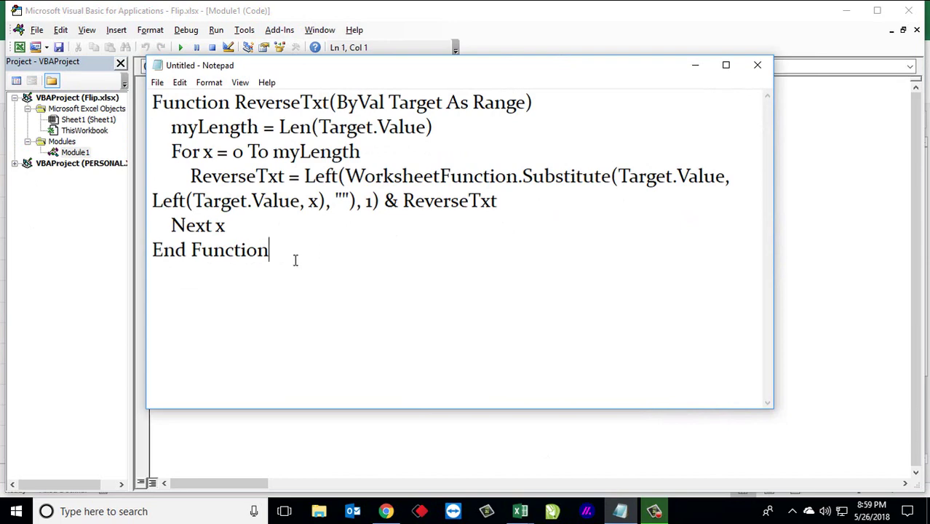
drag(297, 259, 141, 49)
key(ctrl+c)
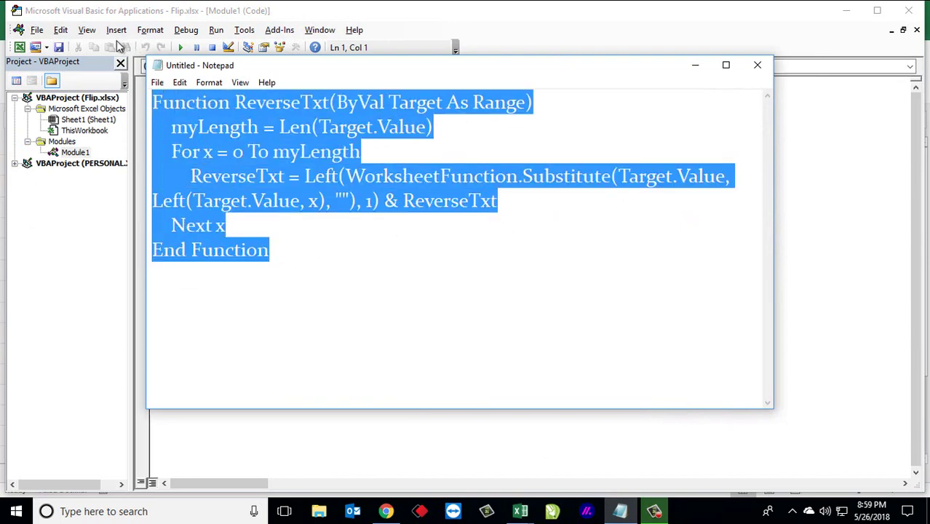
click(695, 65)
key(ctrl+v)
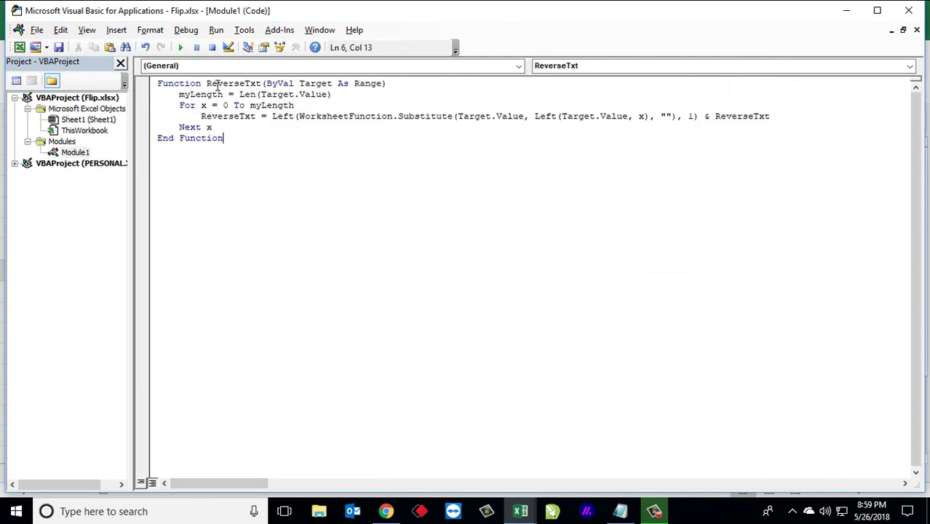
drag(245, 84, 250, 83)
Close the VBA editor after checking the ReverseTxt function, returning to the Flip worksheet's empty column.
click(229, 84)
click(910, 10)
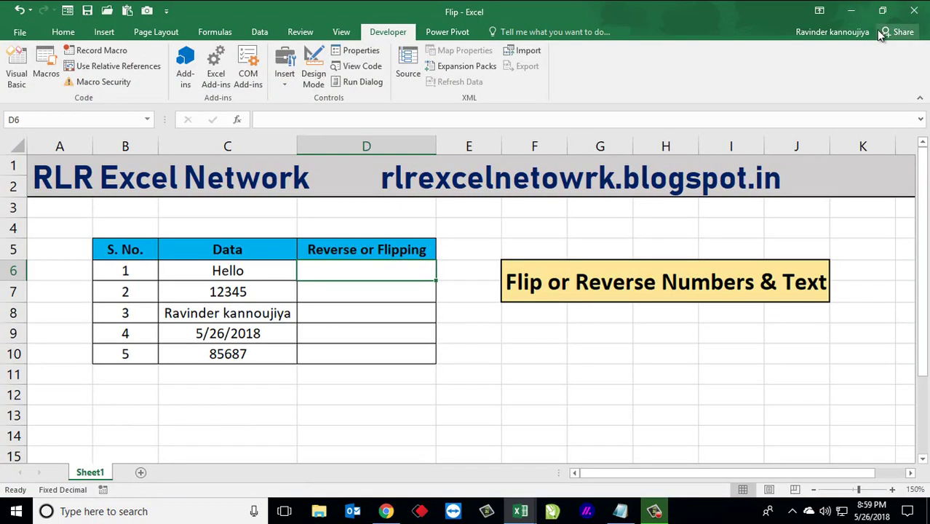
click(357, 336)
click(360, 254)
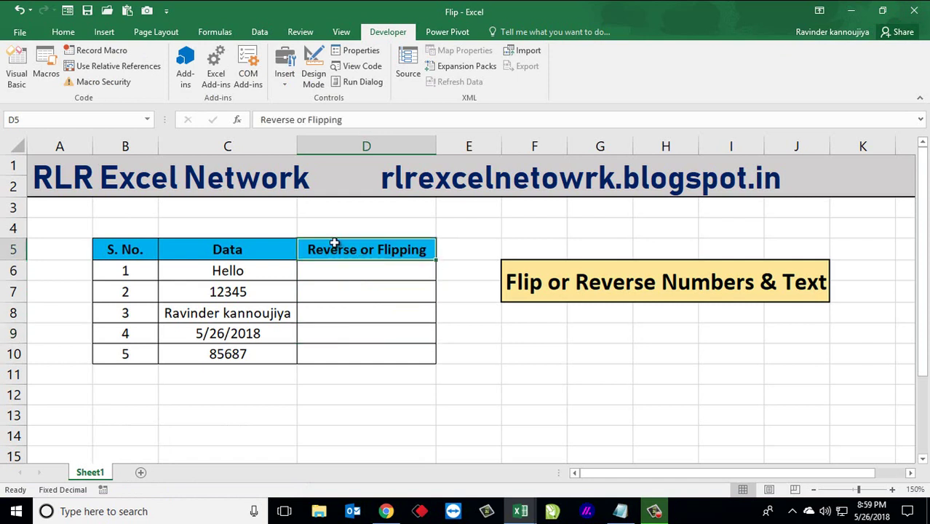
Start a formula in D6 with =re and browse the suggested R functions.
key(Down)
key(Down)
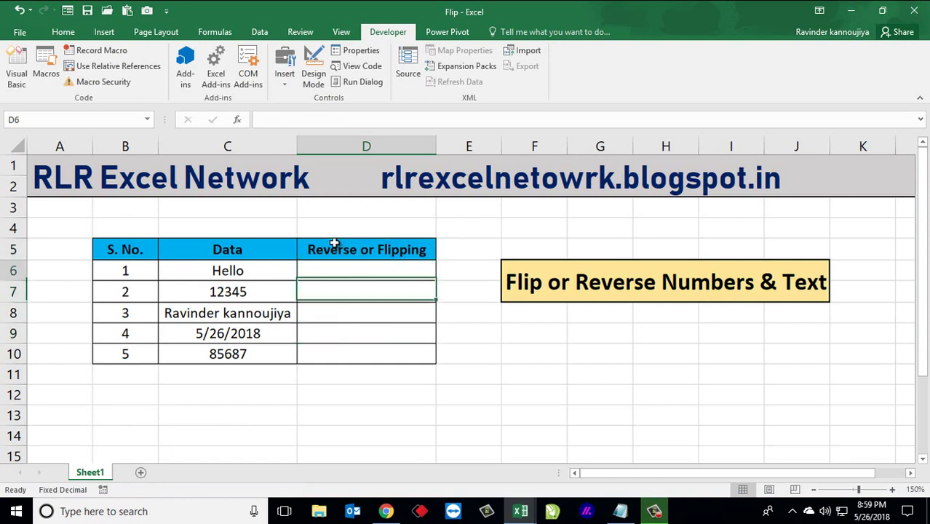
key(Up)
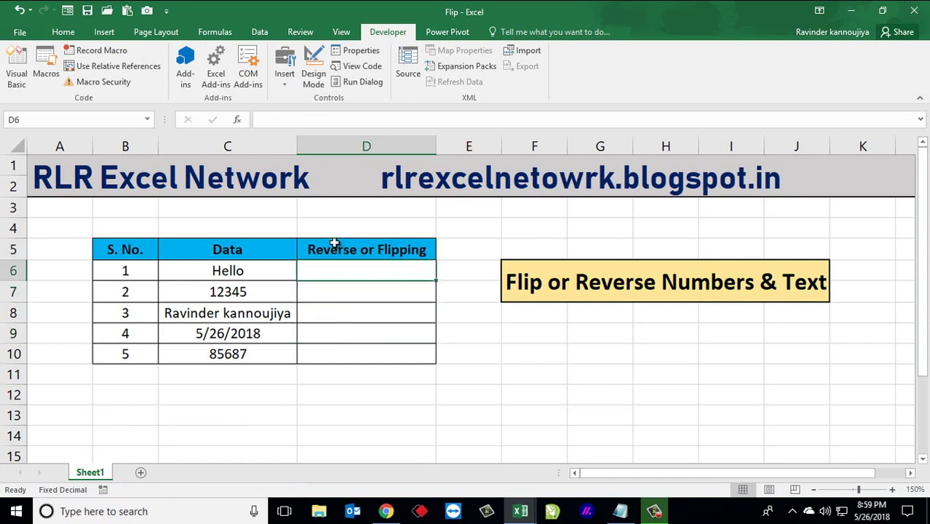
text(=)
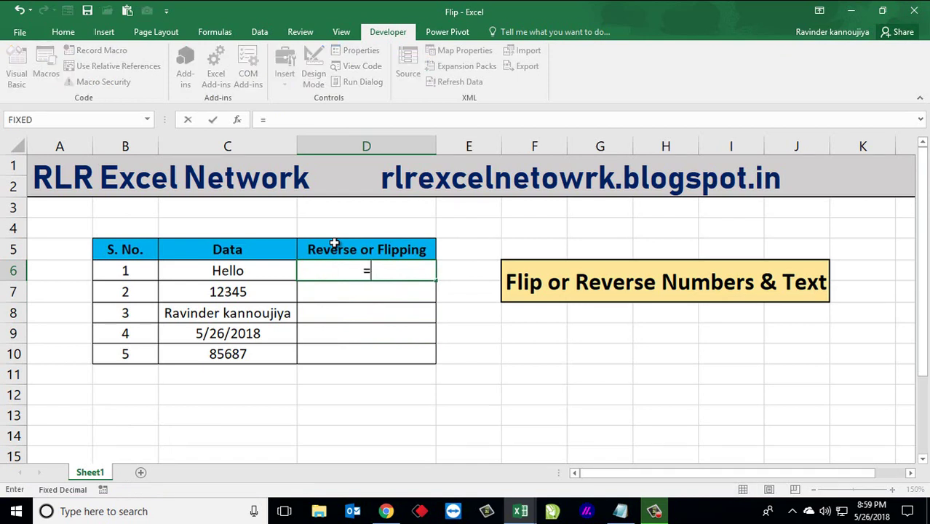
text(re)
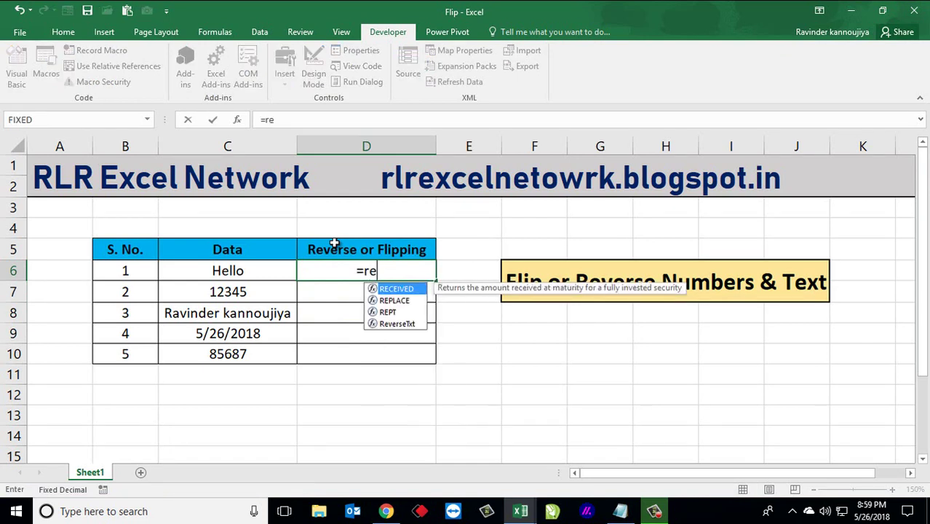
key(Down)
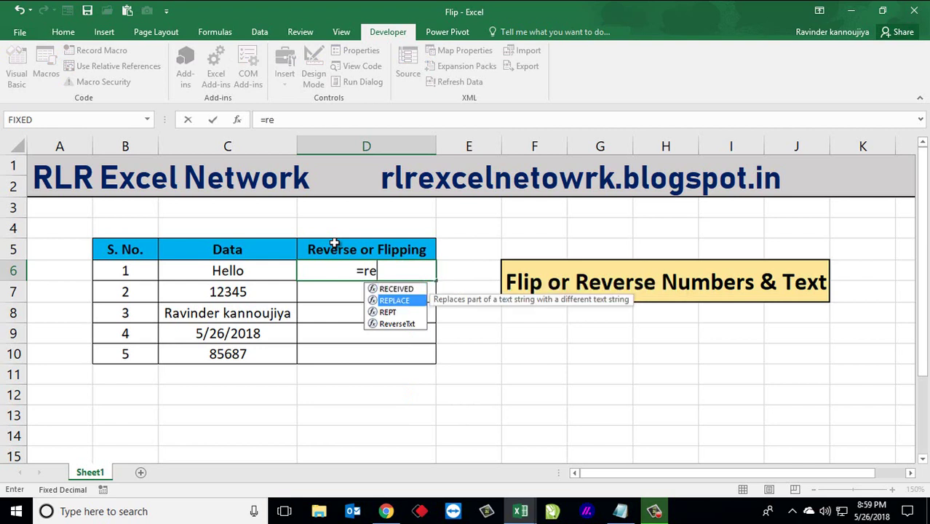
key(Down)
key(Down)
key(Up)
key(Up)
key(Up)
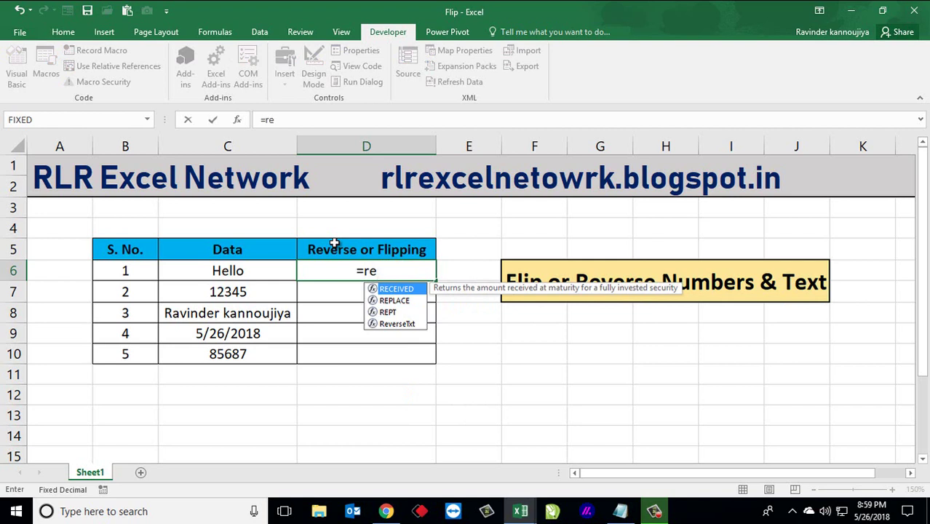
key(BackSpace)
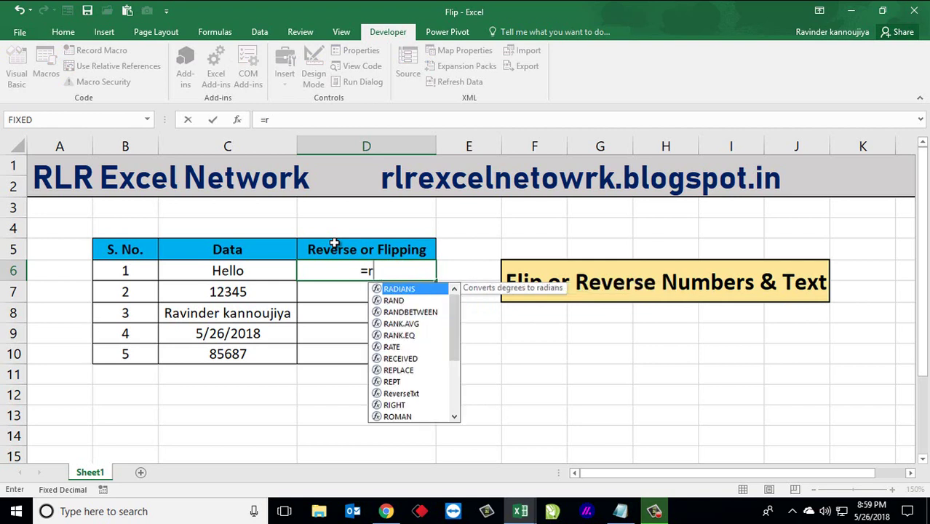
key(Down)
key(Down)
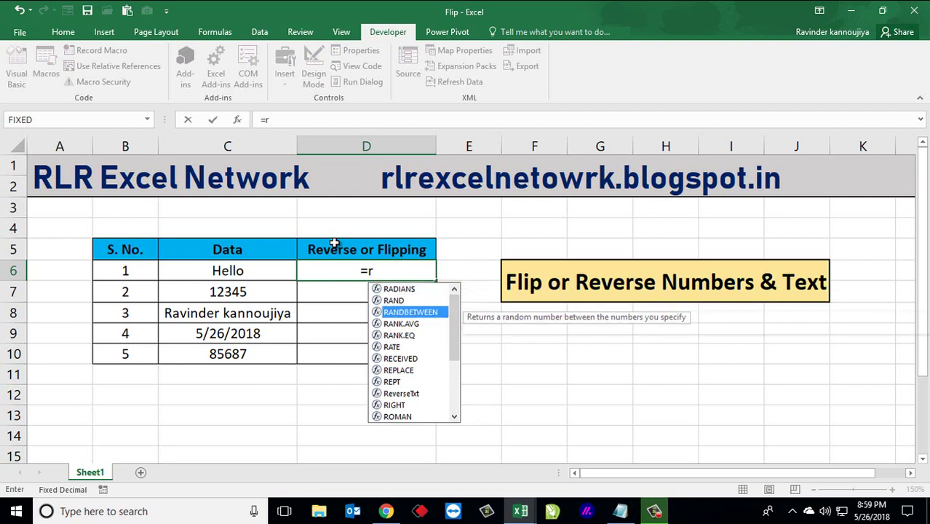
key(Down)
key(Down)
key(Down)
key(Down)
key(Down)
key(Down)
key(Down)
key(Down)
key(Down)
key(Down)
key(Down)
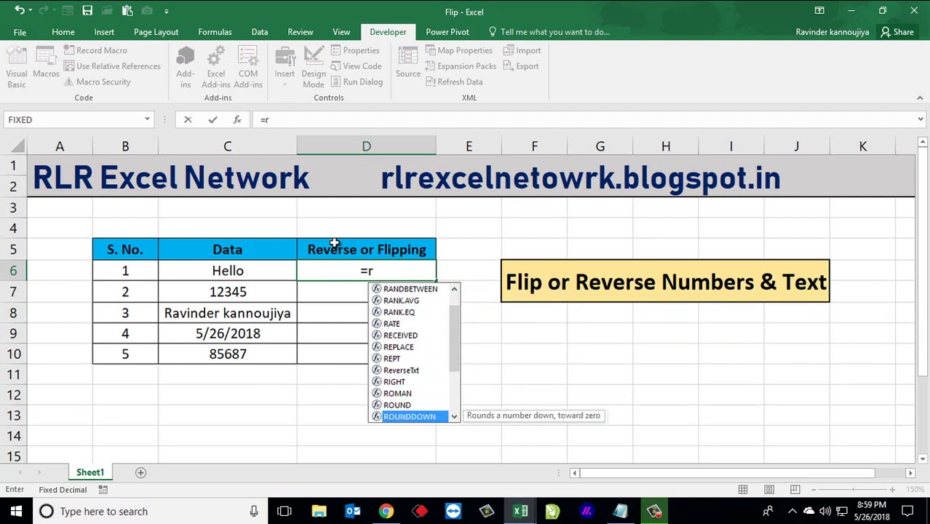
key(Down)
key(Down)
key(Down)
key(Down)
key(Down)
key(Down)
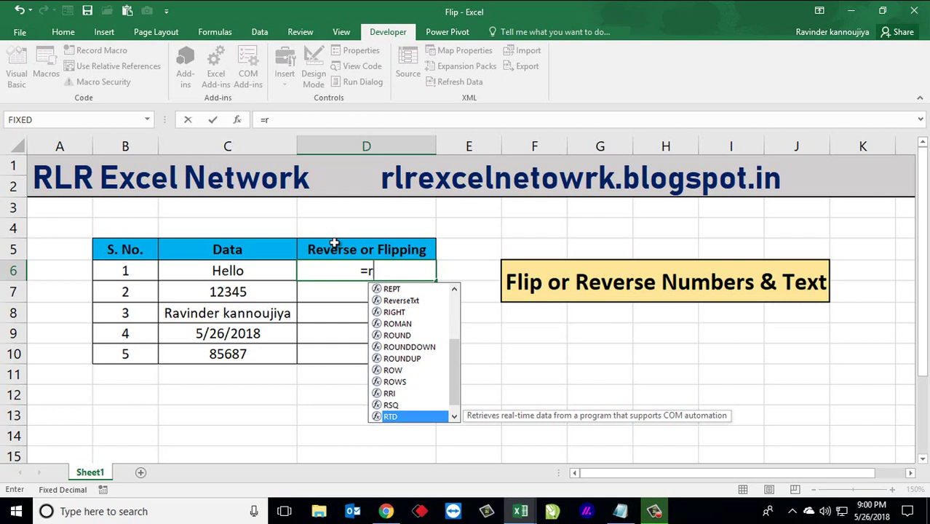
Complete =ReverseTxt(C6) in D6 so it displays olleH.
text(e)
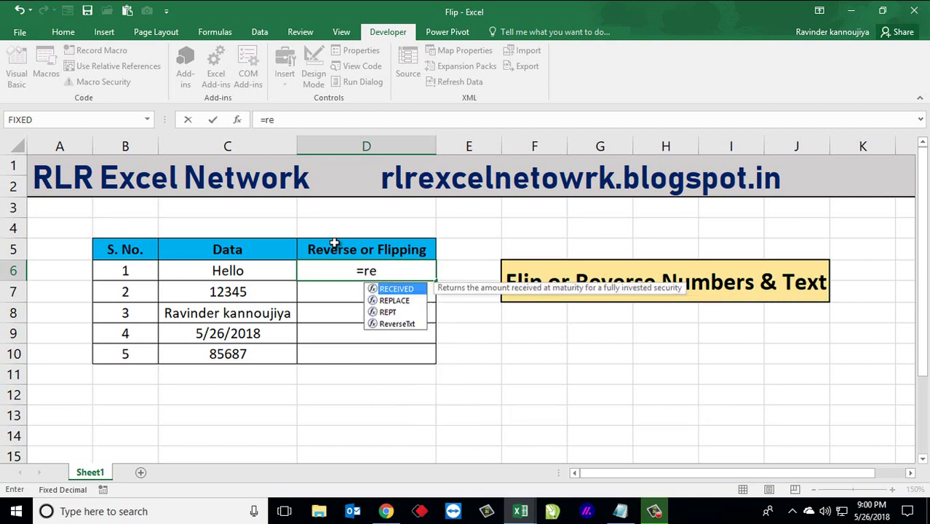
key(Down)
key(Down)
key(Down)
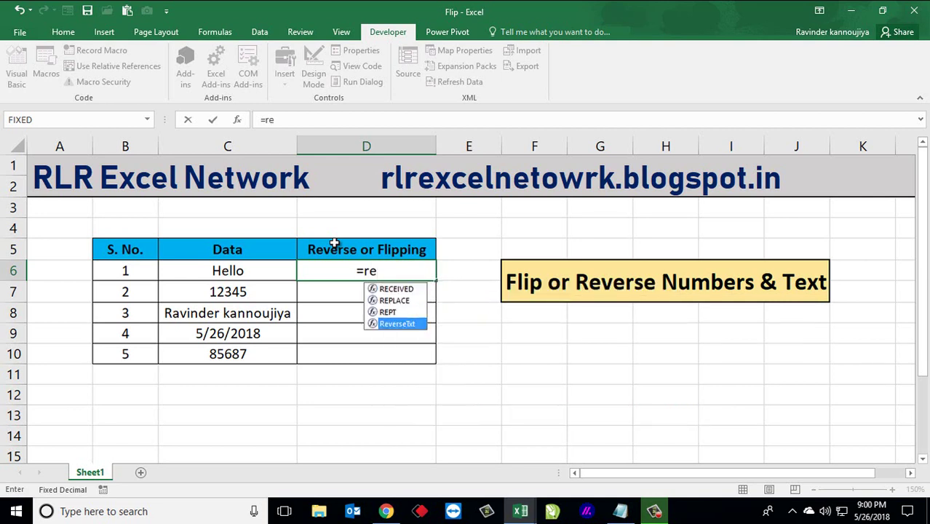
key(Tab)
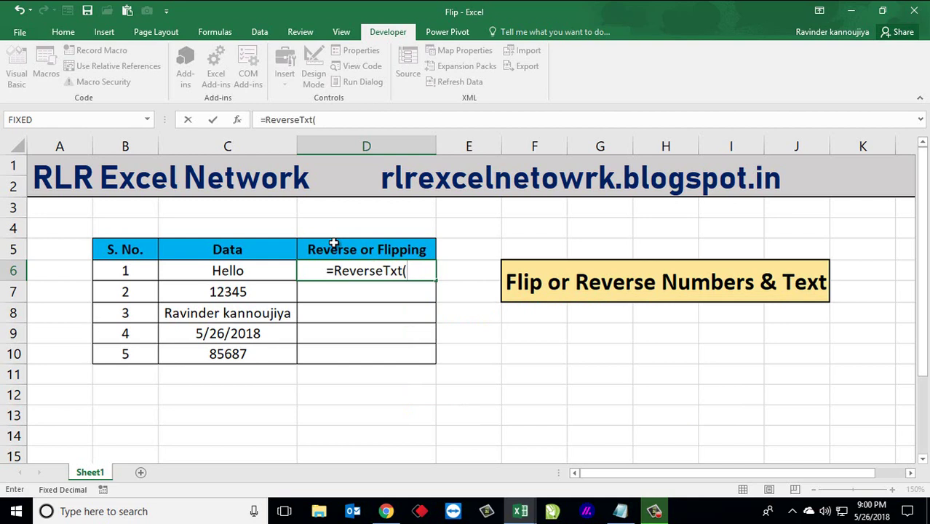
key(Left)
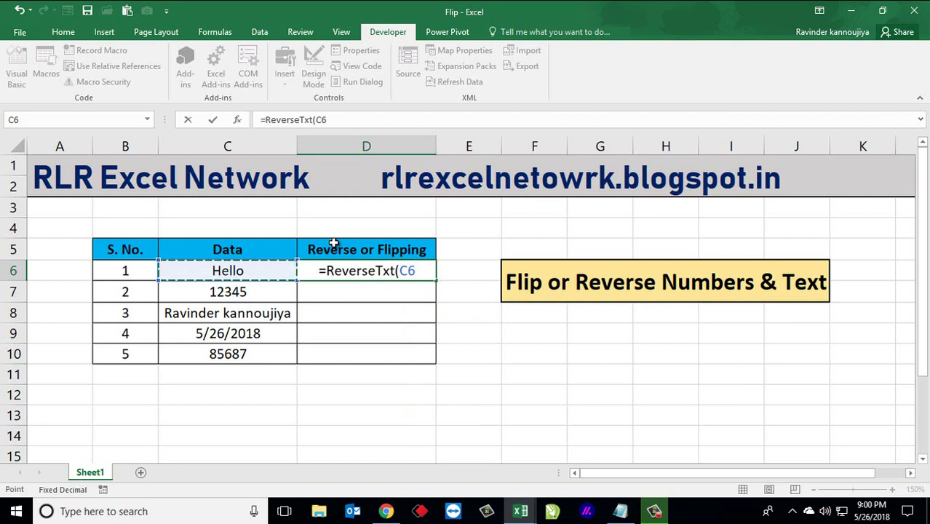
text())
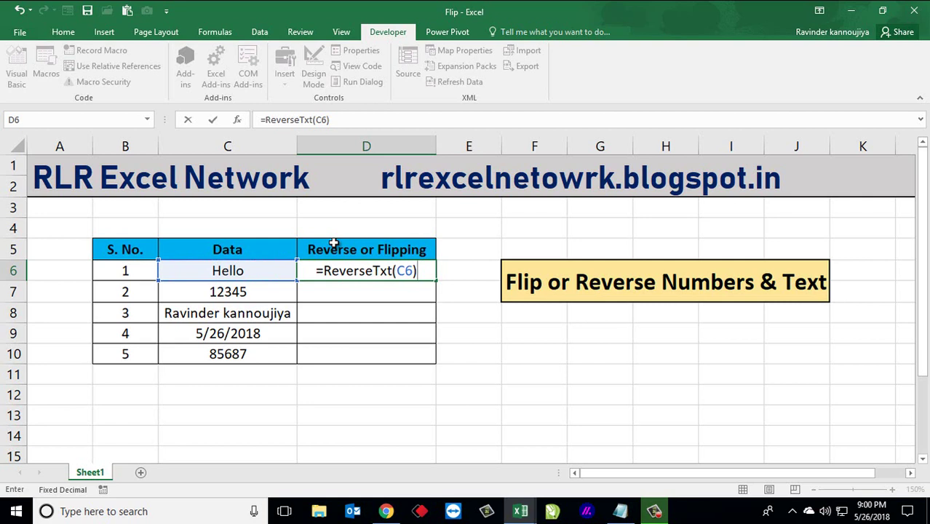
key(Return)
key(Up)
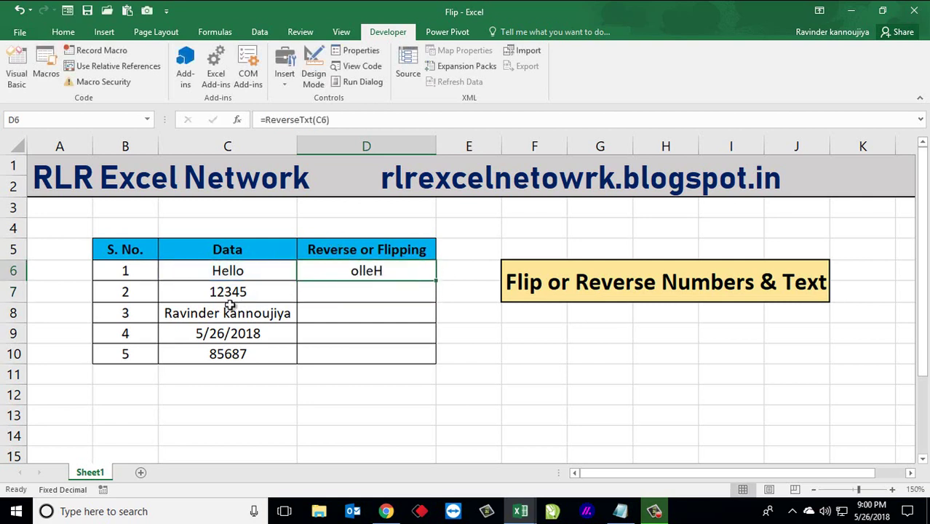
Check the source values in C6, C7 and C9, then fill D6's ReverseTxt formula down to D10.
click(230, 274)
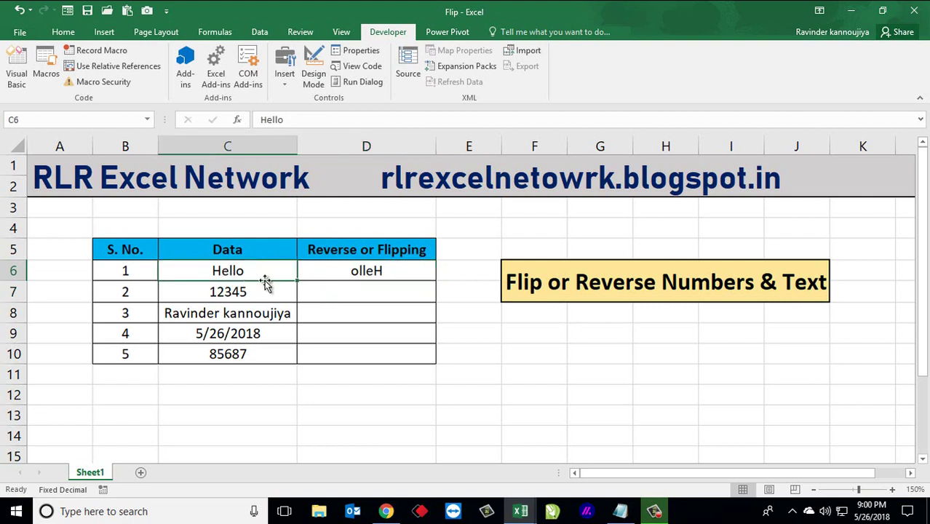
click(400, 275)
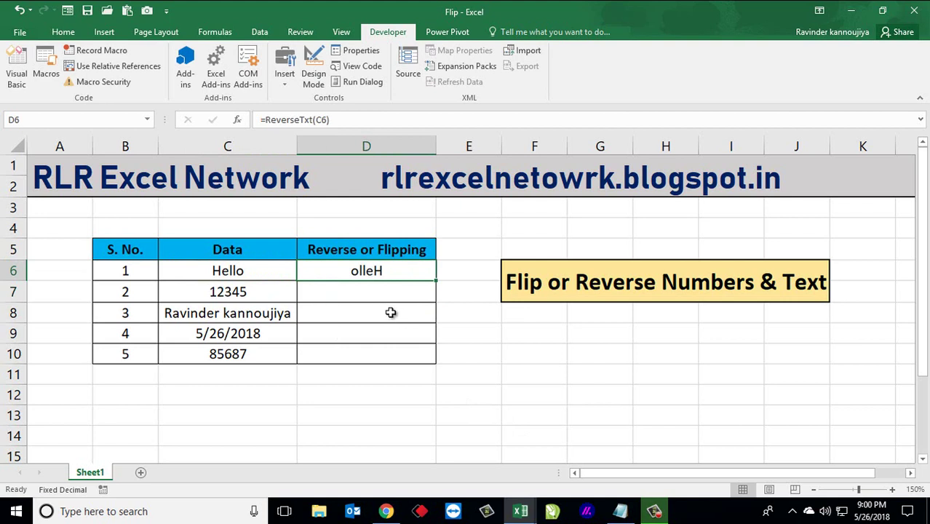
click(240, 292)
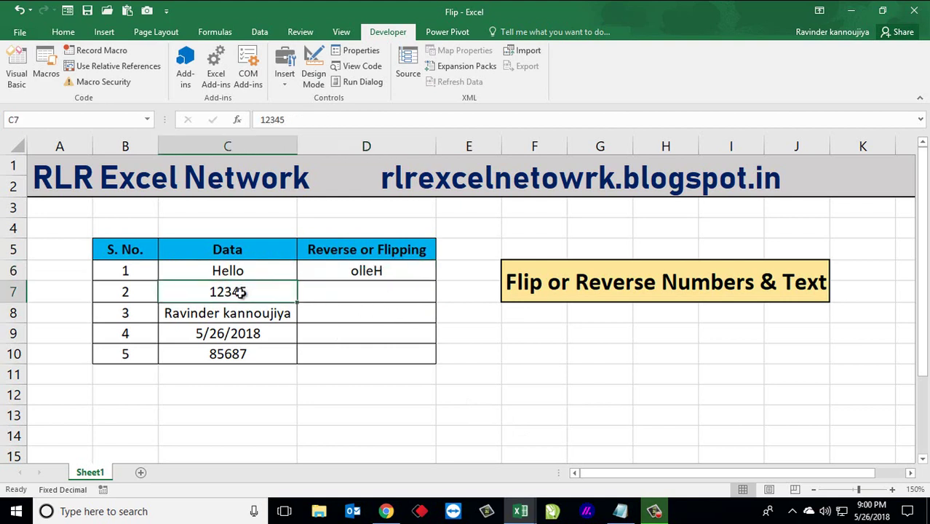
click(260, 337)
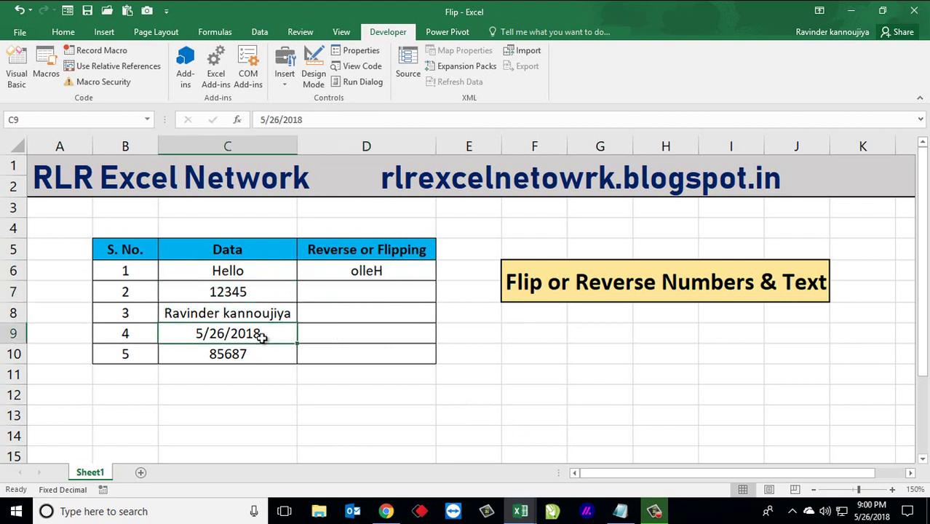
click(411, 267)
drag(435, 283, 436, 366)
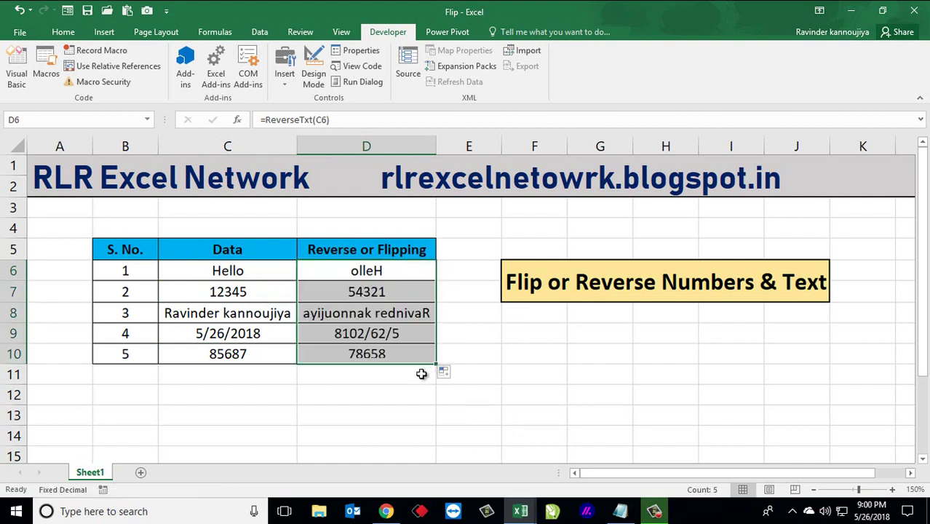
click(383, 295)
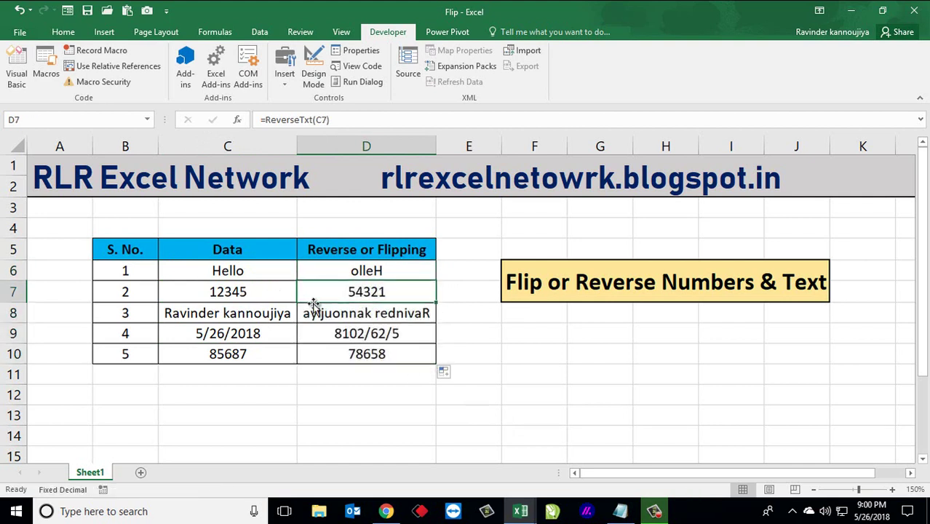
click(240, 315)
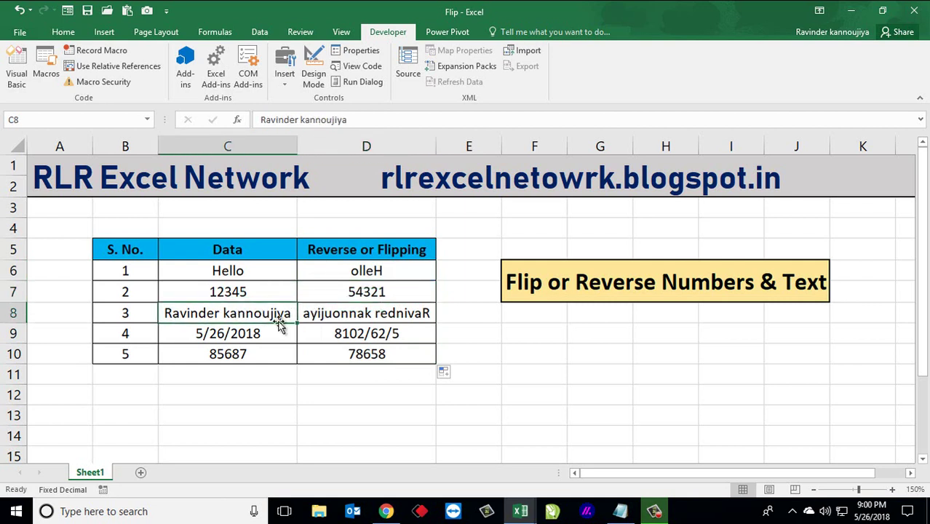
click(401, 312)
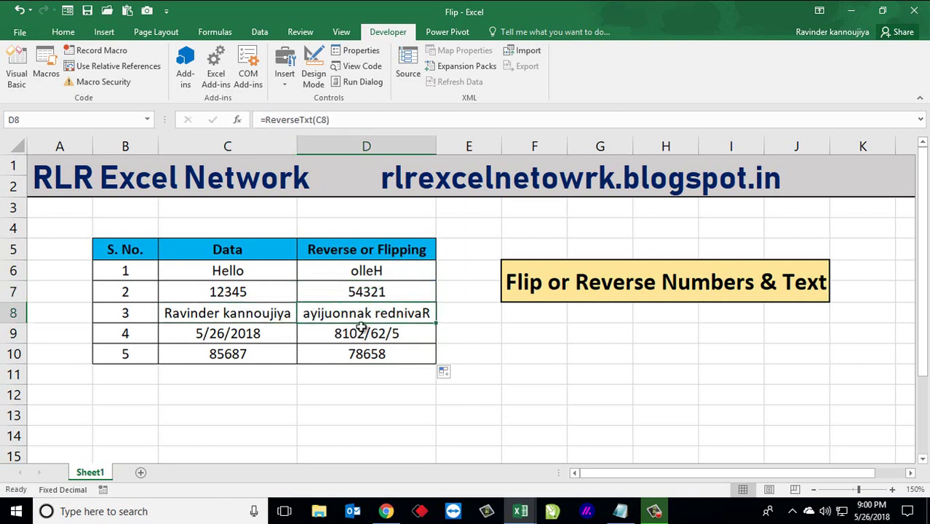
click(271, 346)
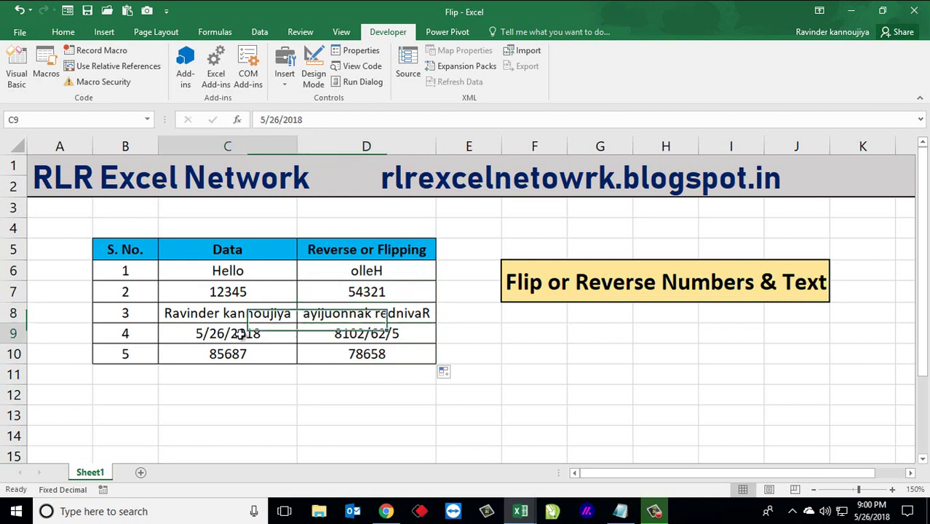
click(401, 337)
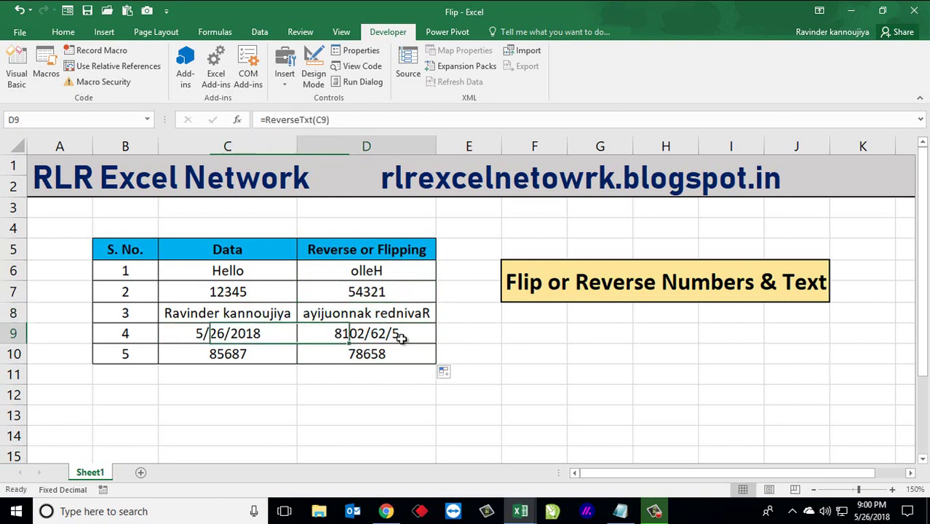
click(268, 357)
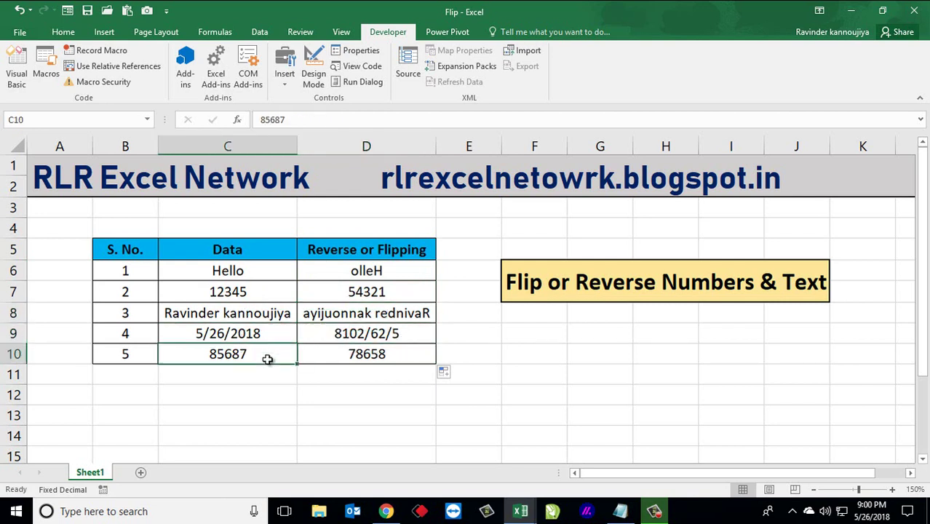
click(352, 356)
click(473, 291)
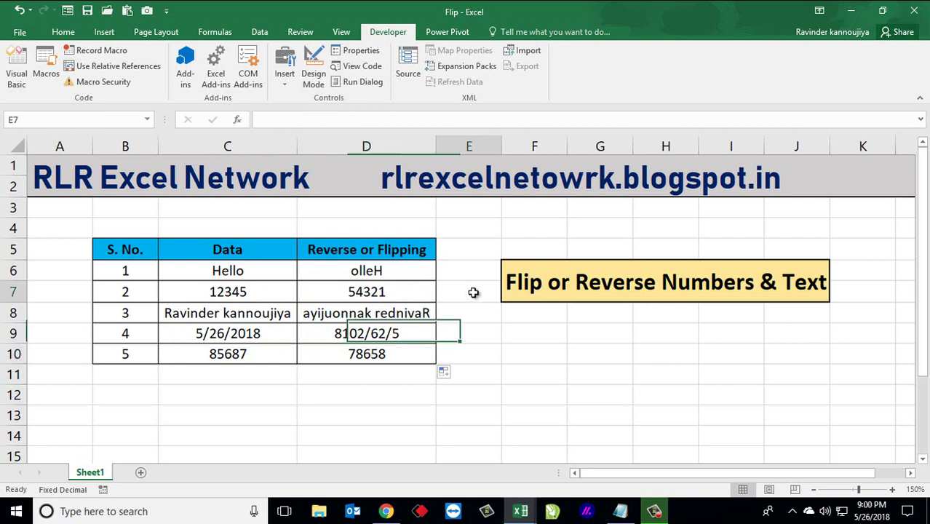